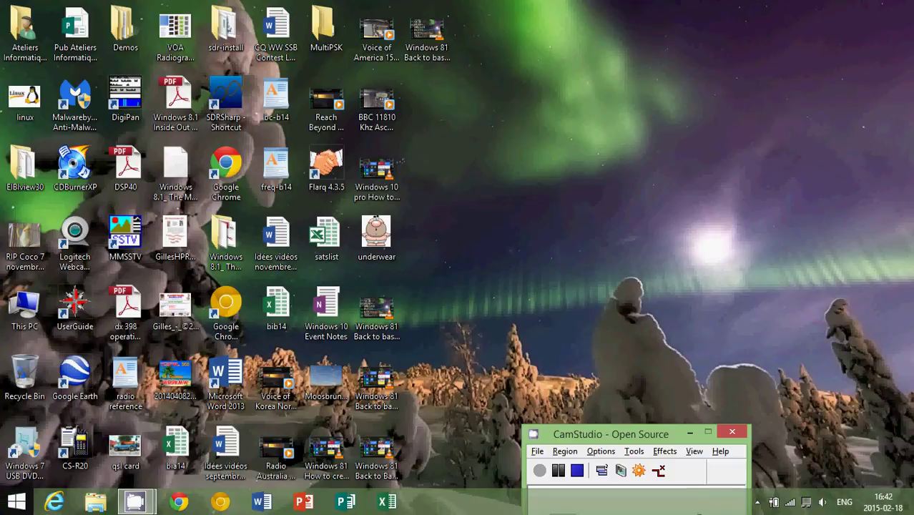
Step: Open the Windows 8.1 Start screen from the taskbar's Start button
left_click(14, 506)
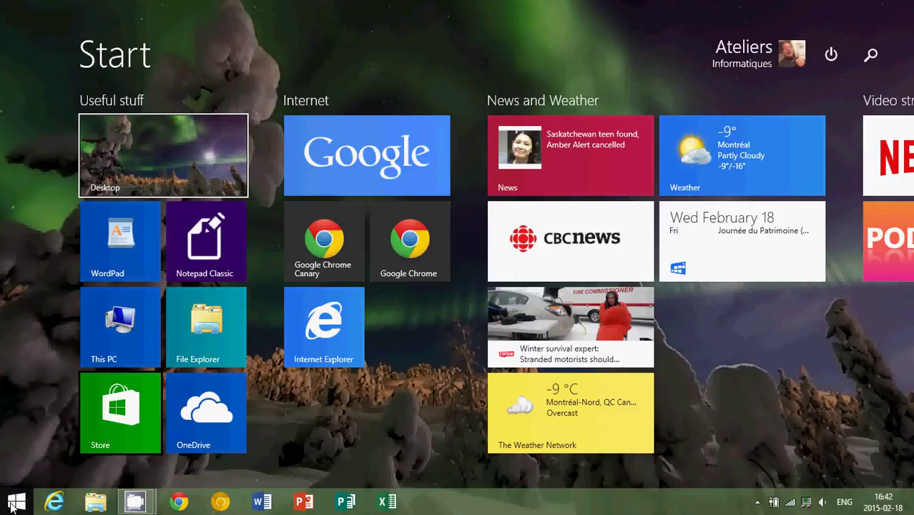
Step: Search the Windows Store for 'world clock' and open the World Clock - Time Zones app page
mouse_move(75, 346)
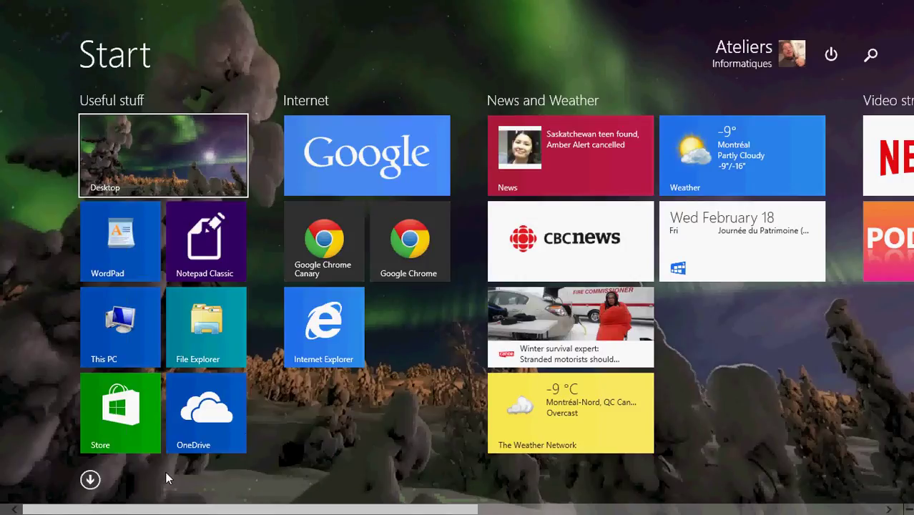
left_click(117, 426)
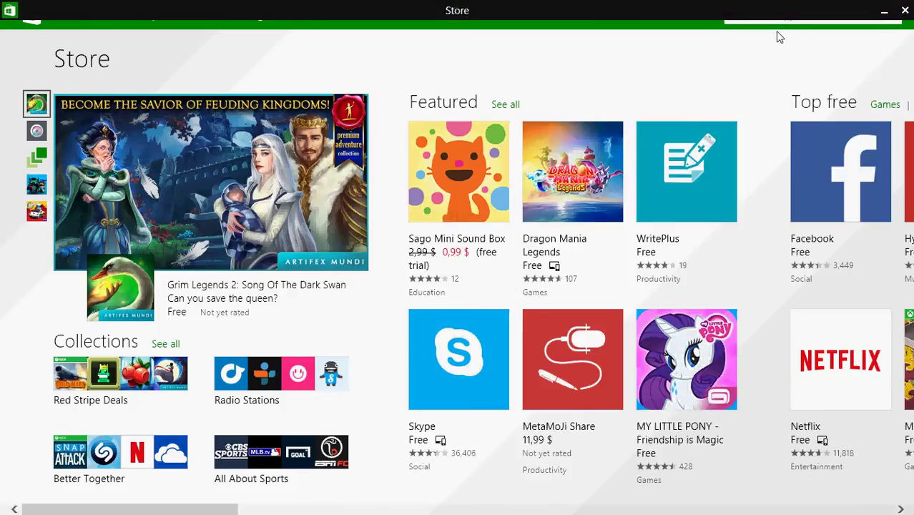
left_click(776, 15)
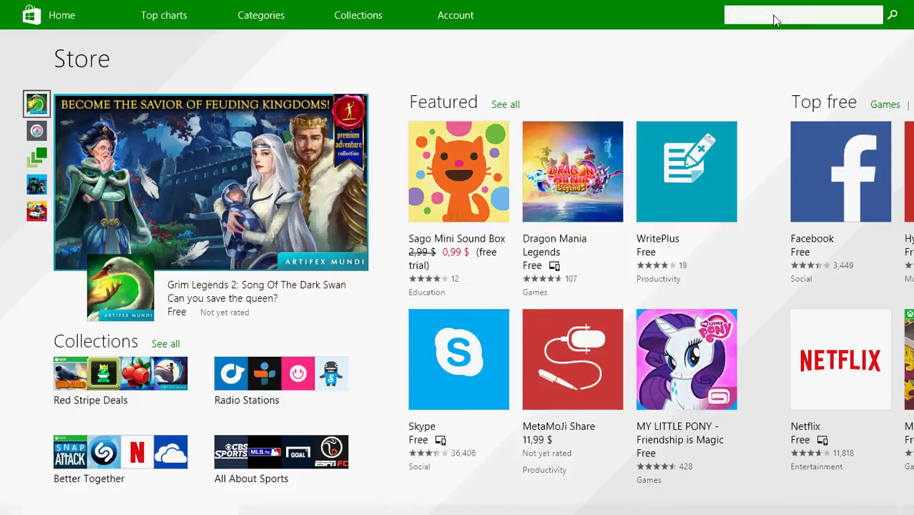
type("wor")
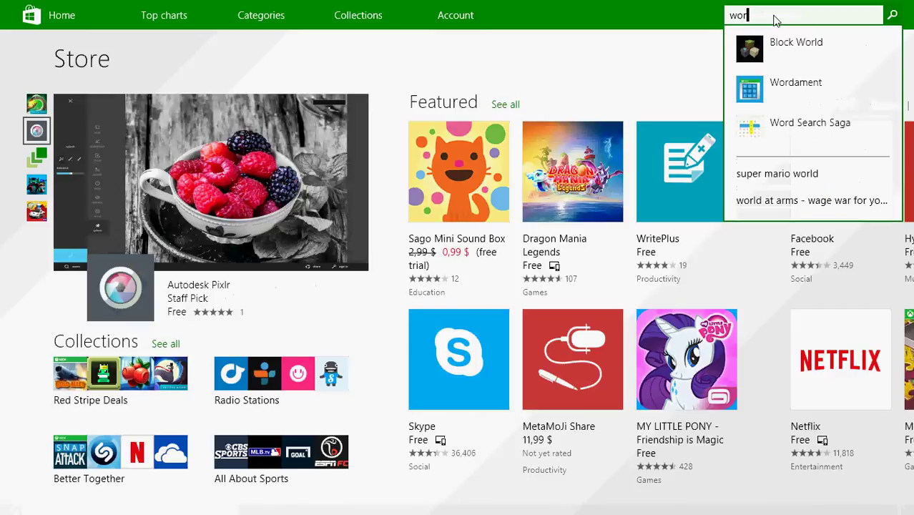
type("ld clock")
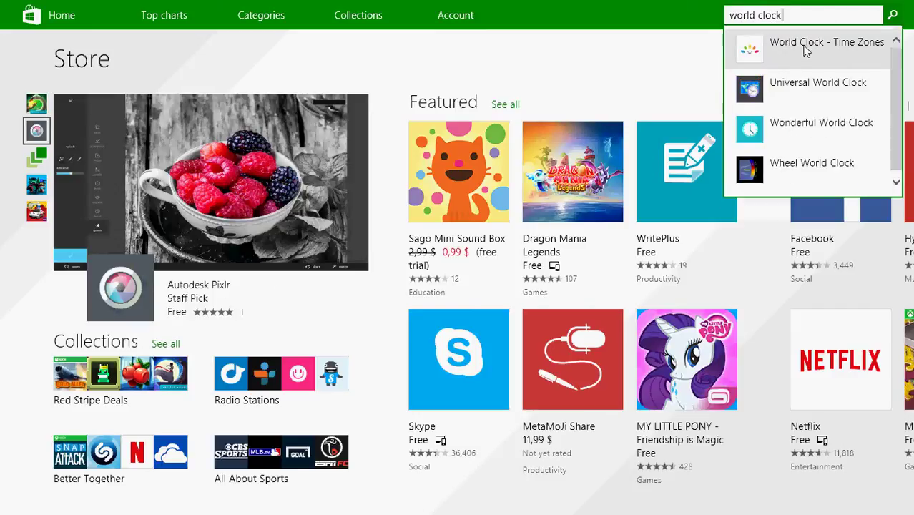
left_click(759, 57)
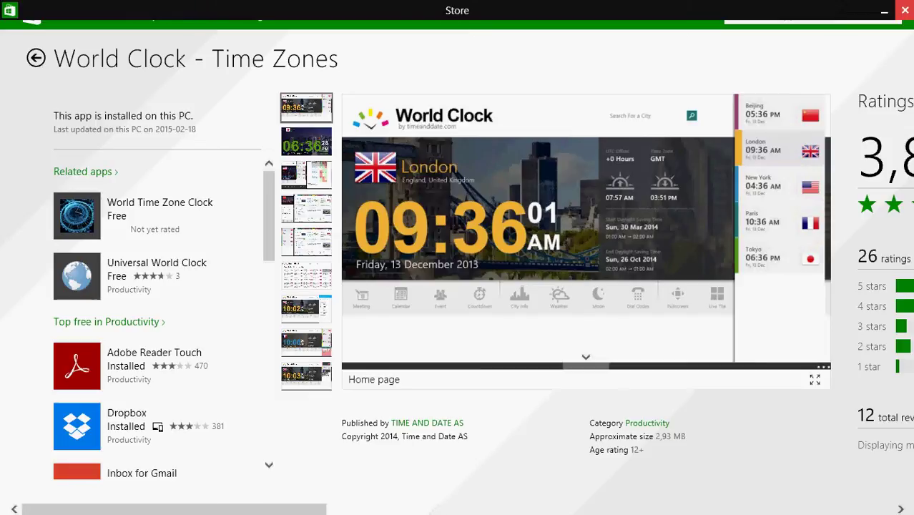
Step: Return to the desktop and launch World Clock from the Start screen's Apps list
key("super+d")
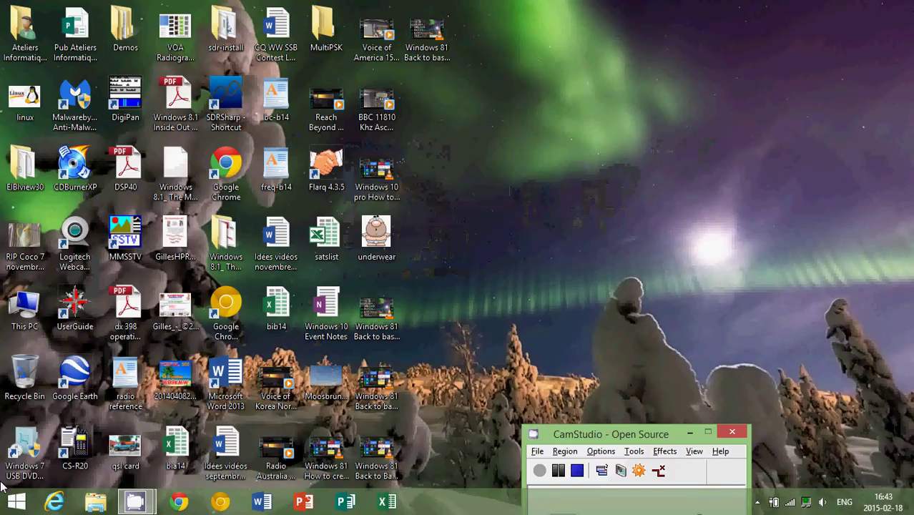
left_click(16, 502)
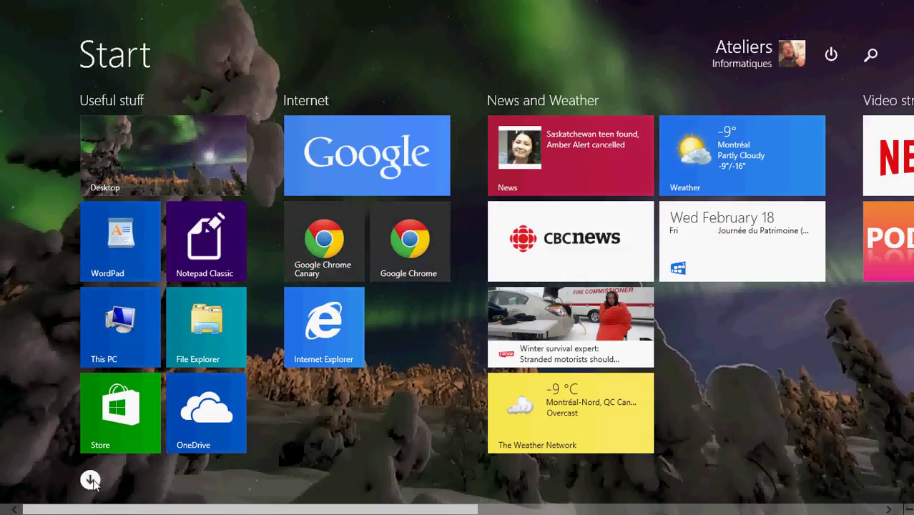
left_click(92, 481)
left_click(147, 142)
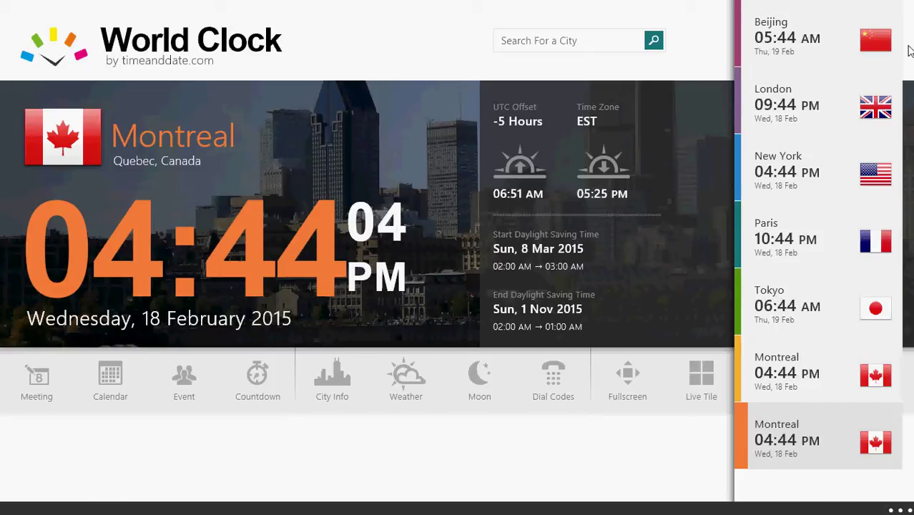
Step: Search for Rio de Janeiro and add Rio de Janeiro, Brazil as the main clock
left_click(571, 45)
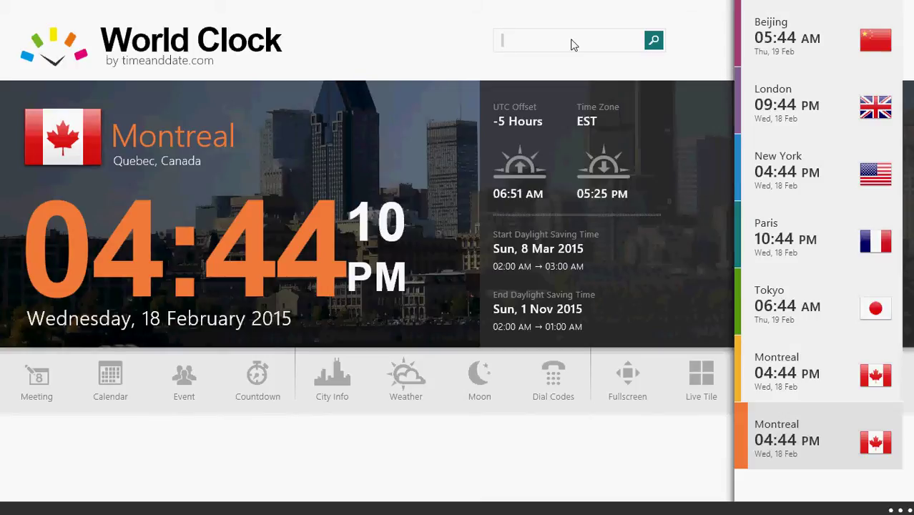
type("rio")
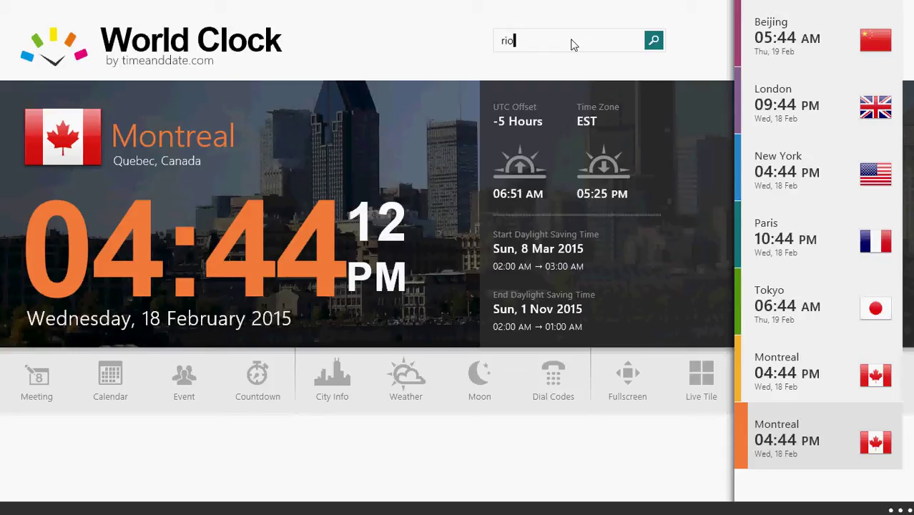
type(" de")
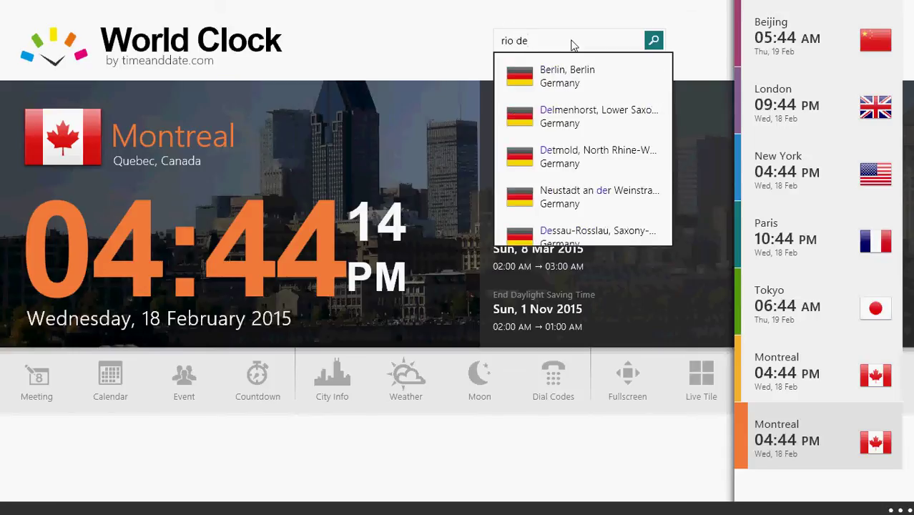
type(" ja")
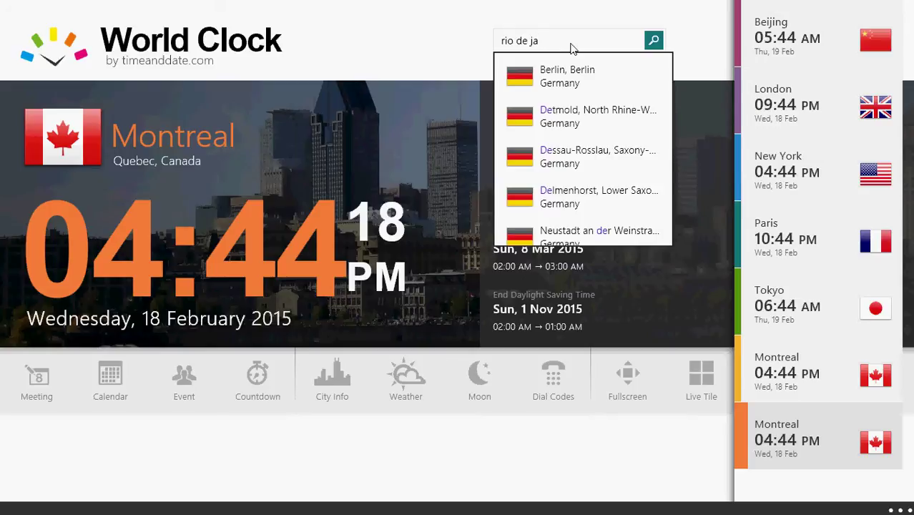
key("BackSpace")
key("BackSpace")
key("BackSpace")
key("BackSpace")
key("BackSpace")
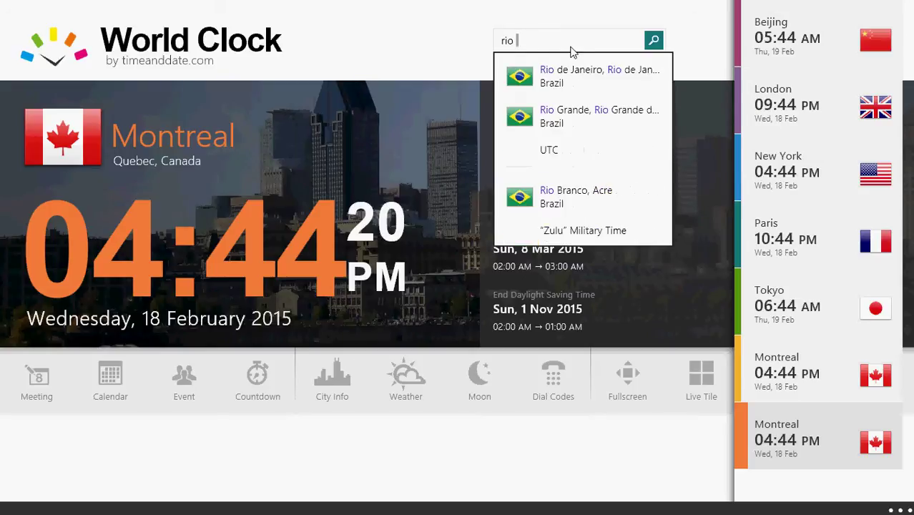
left_click(581, 81)
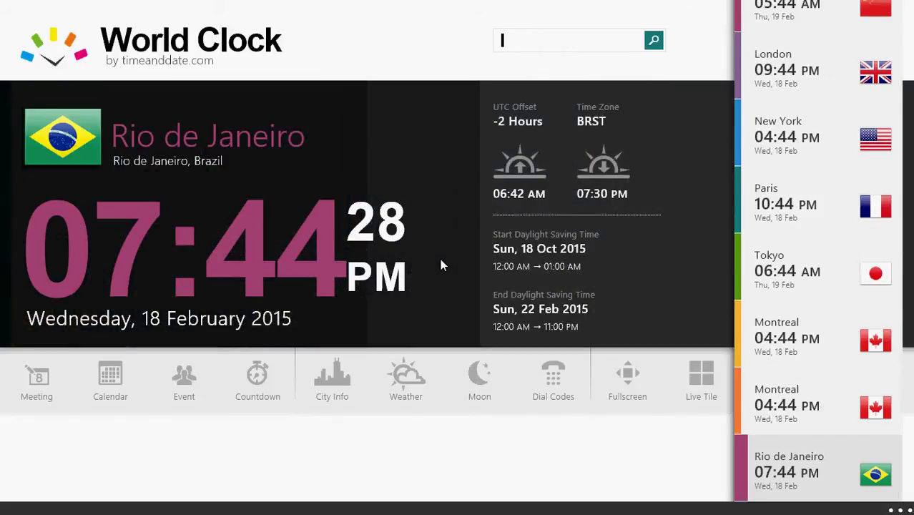
Step: View Rio de Janeiro's clock full screen, then go back to the city list
left_click(628, 377)
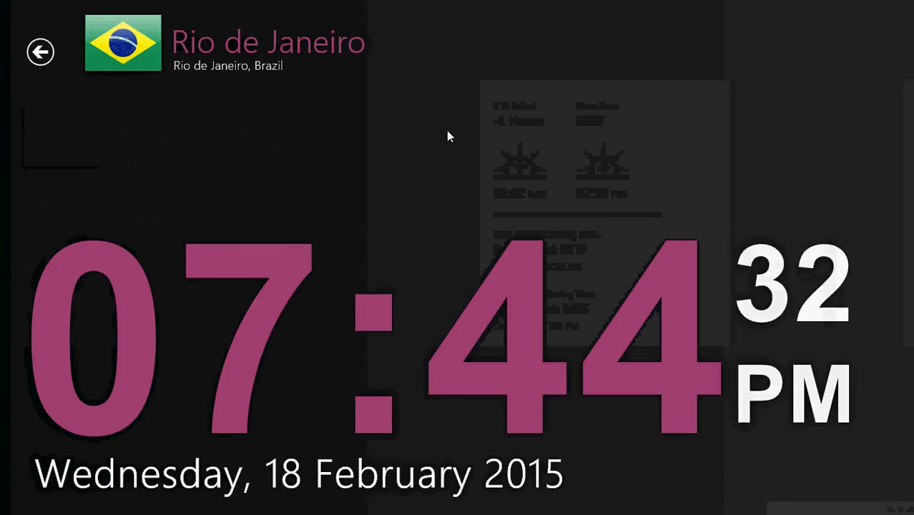
left_click(41, 56)
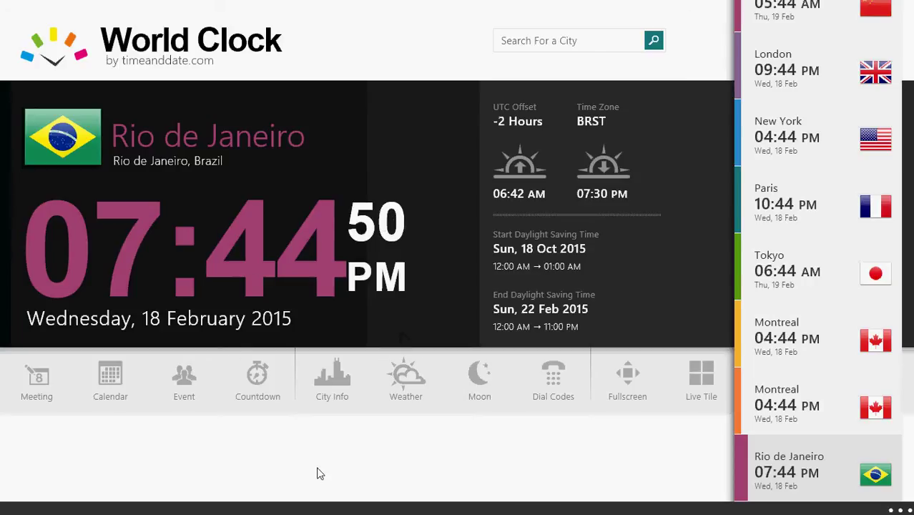
left_click(330, 383)
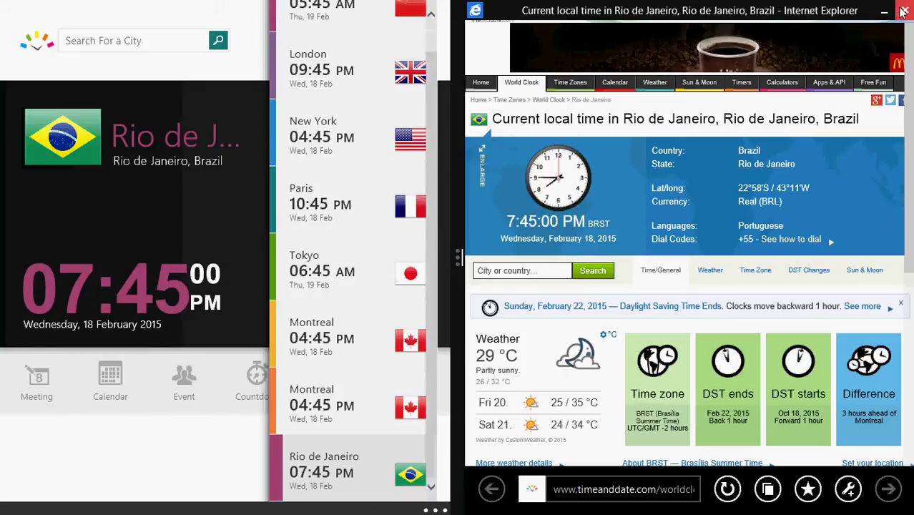
left_click(902, 11)
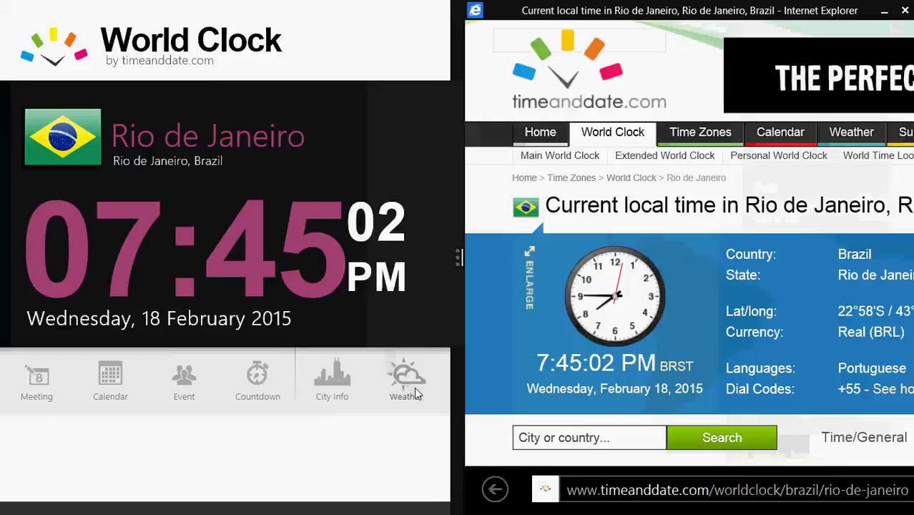
left_click(417, 394)
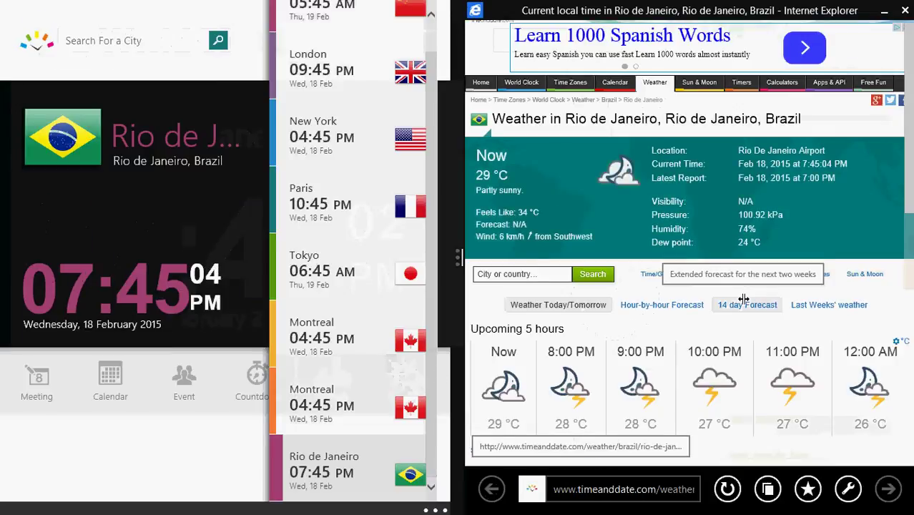
left_click(744, 299)
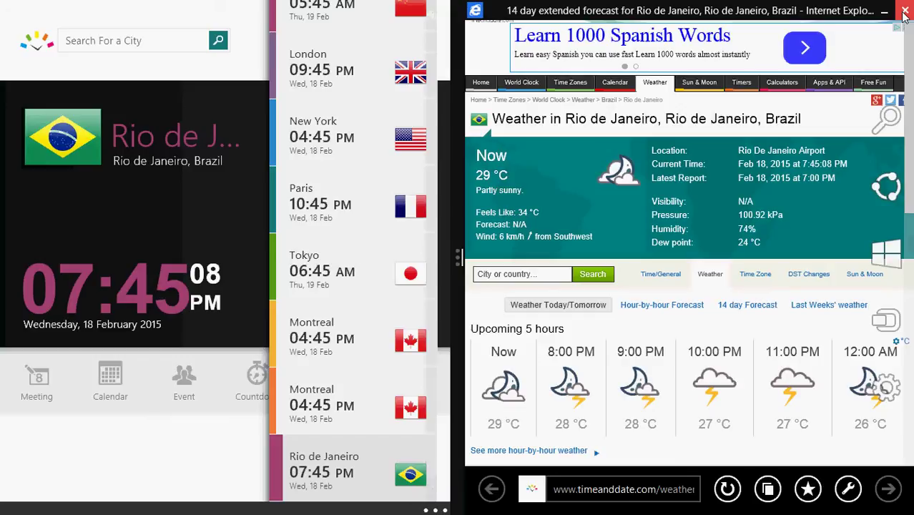
left_click(904, 11)
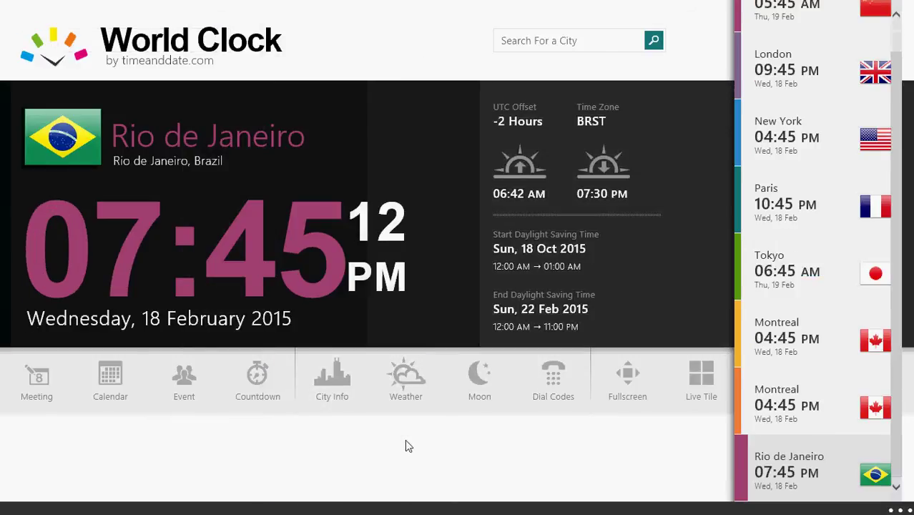
Step: Open Rio de Janeiro's weather forecast in the browser and check the system date and time
left_click(406, 378)
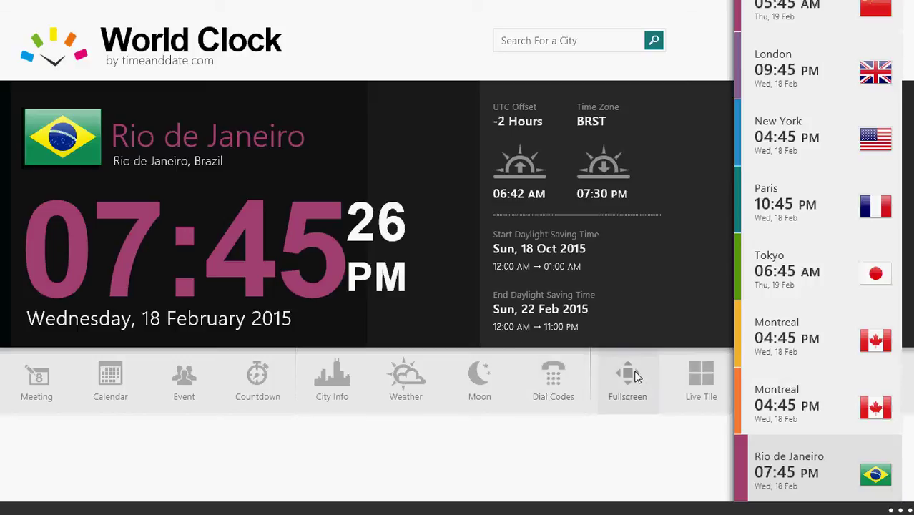
key("super+c")
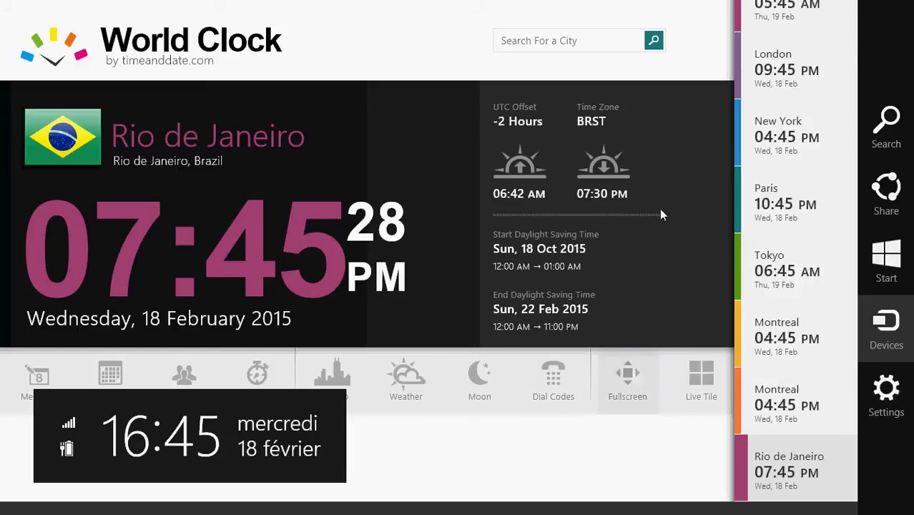
left_click(784, 213)
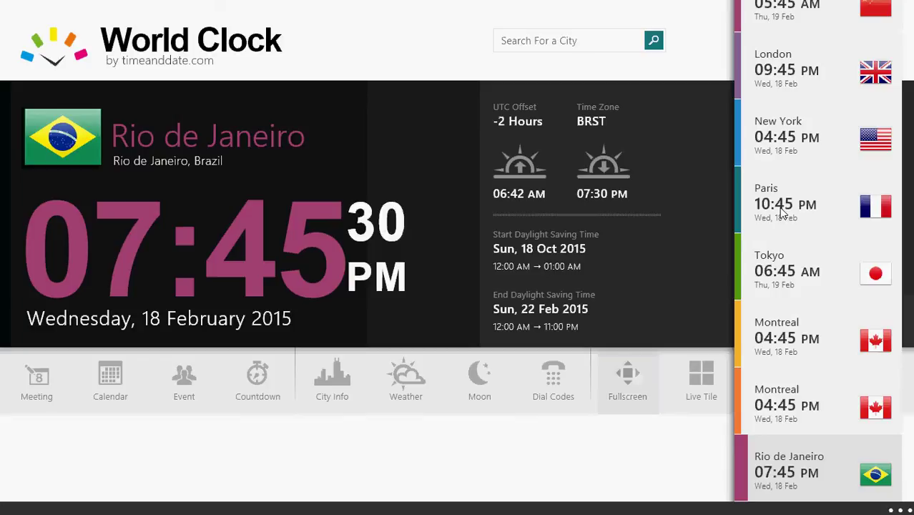
Step: Cycle the featured city through Paris, New York, Tokyo and Paris, ending on New York
left_click(783, 212)
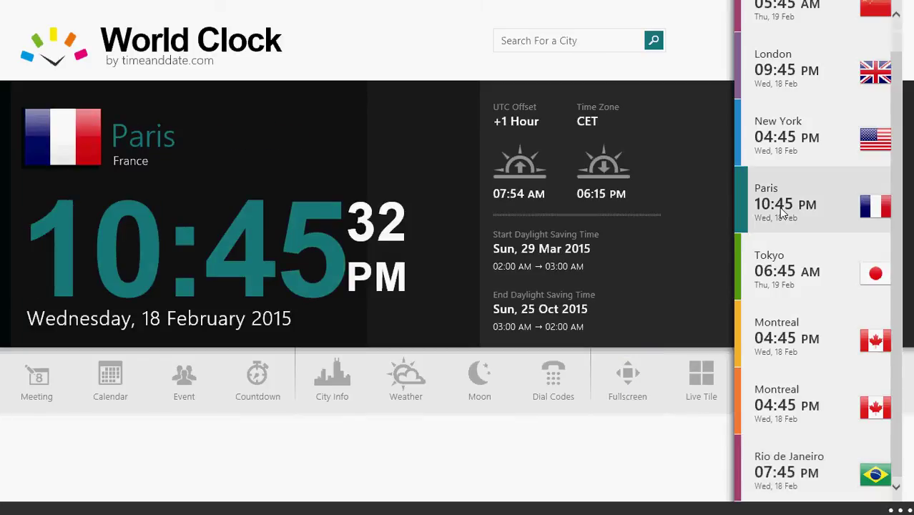
left_click(803, 133)
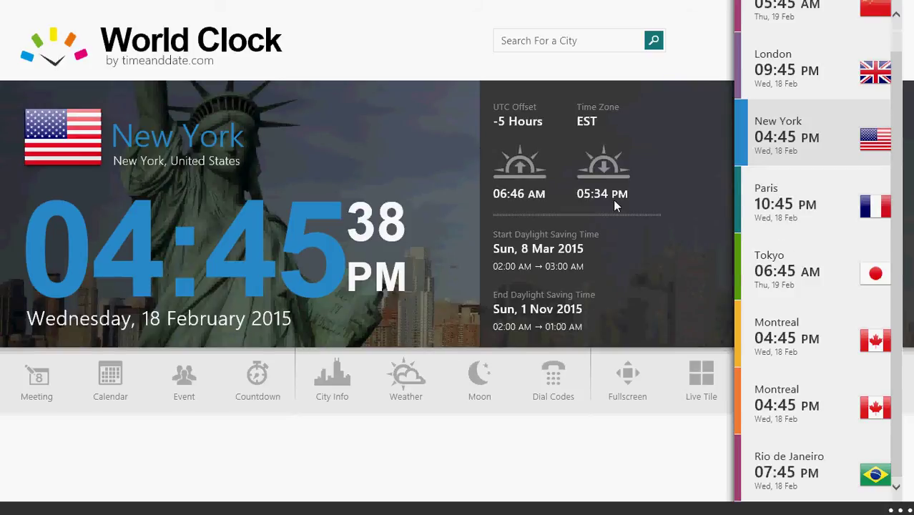
left_click(781, 268)
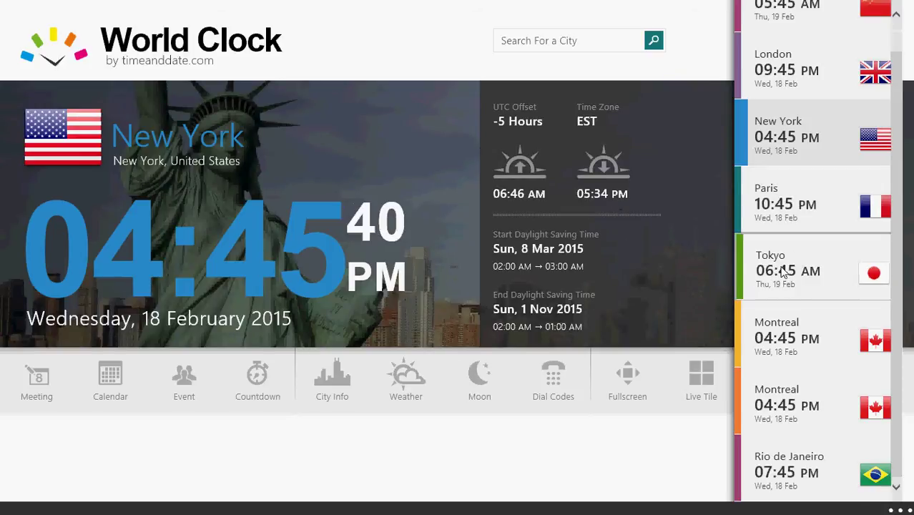
left_click(792, 227)
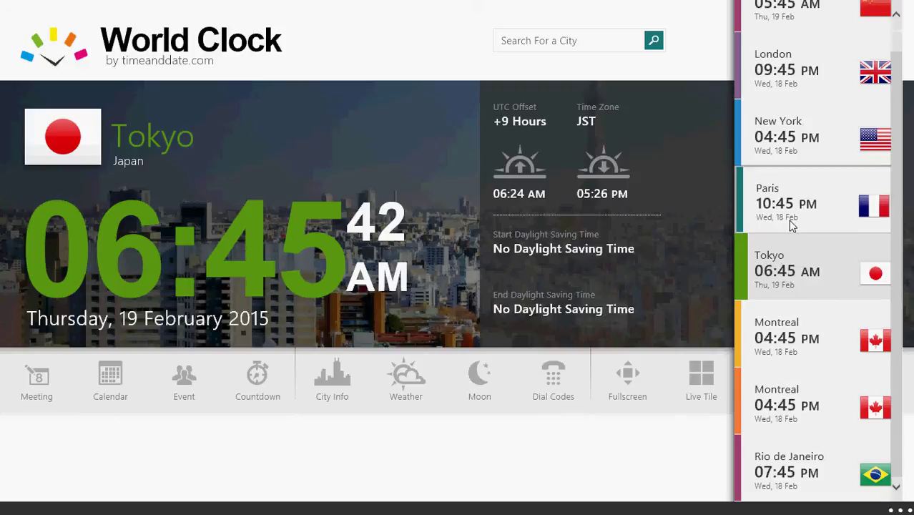
left_click(800, 122)
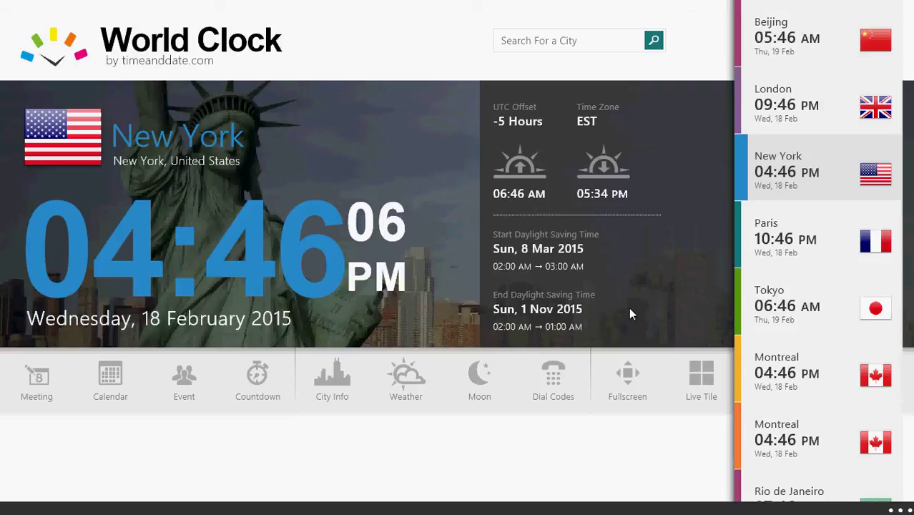
Step: Make Tokyo the featured city, then switch to the CamStudio recorder window on the desktop
left_click(792, 300)
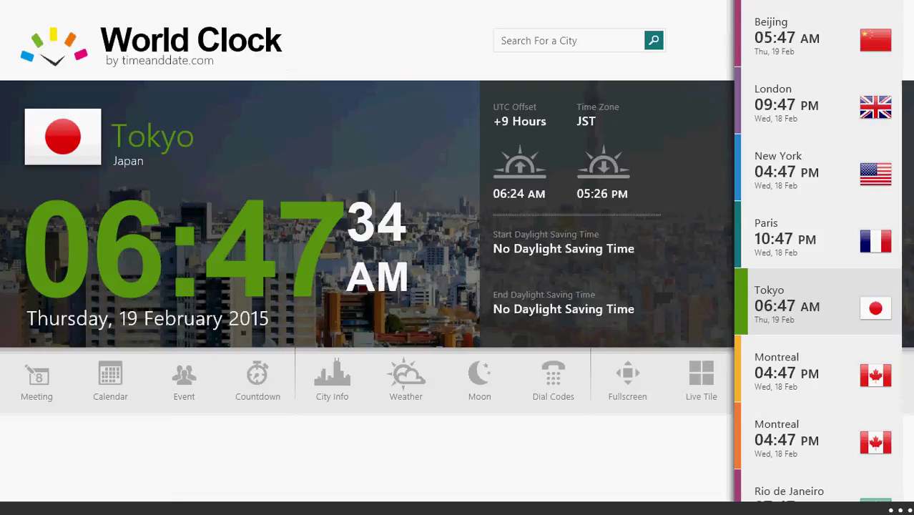
mouse_move(135, 500)
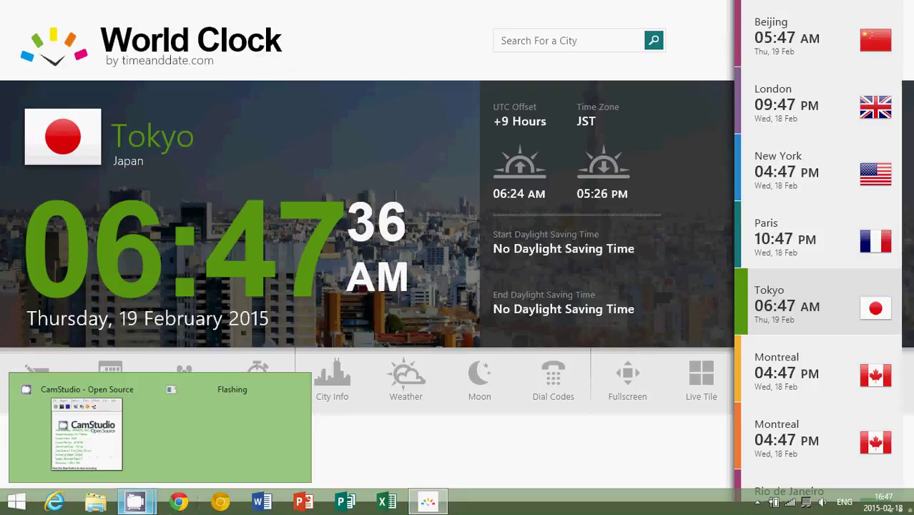
left_click(84, 439)
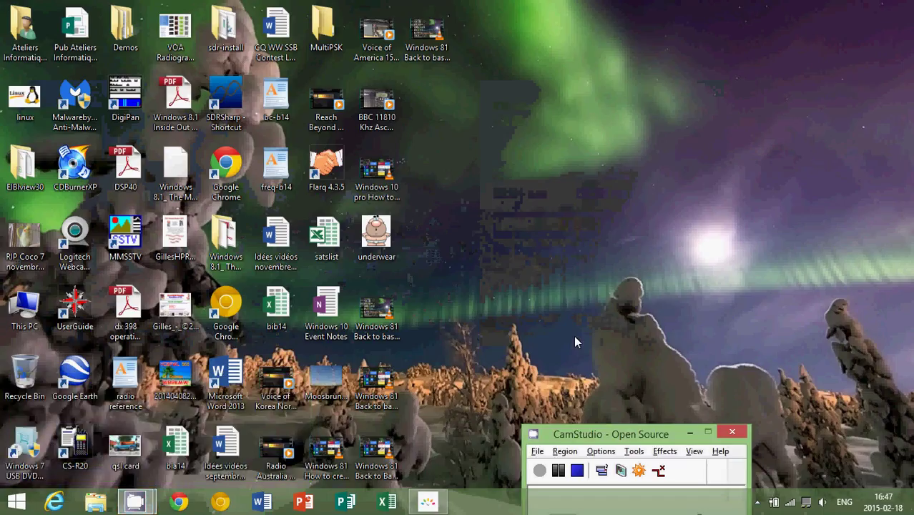